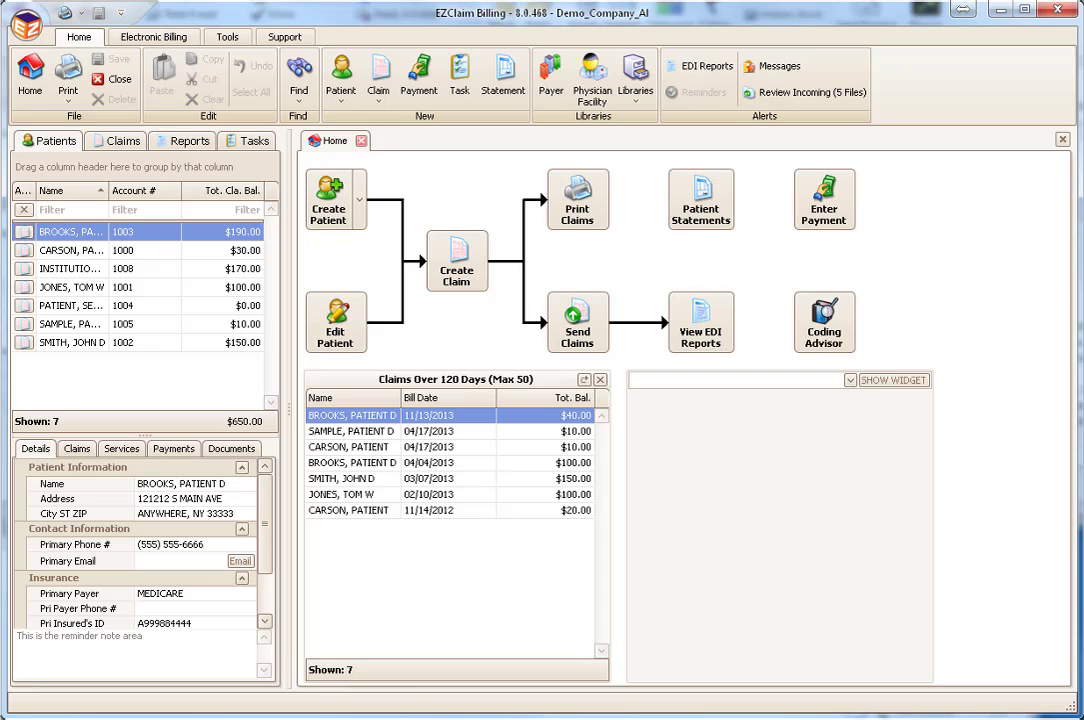
# Step: Open the claims awaiting electronic submission, mark all of them for sending, and check them for errors
pyautogui.click(599, 340)
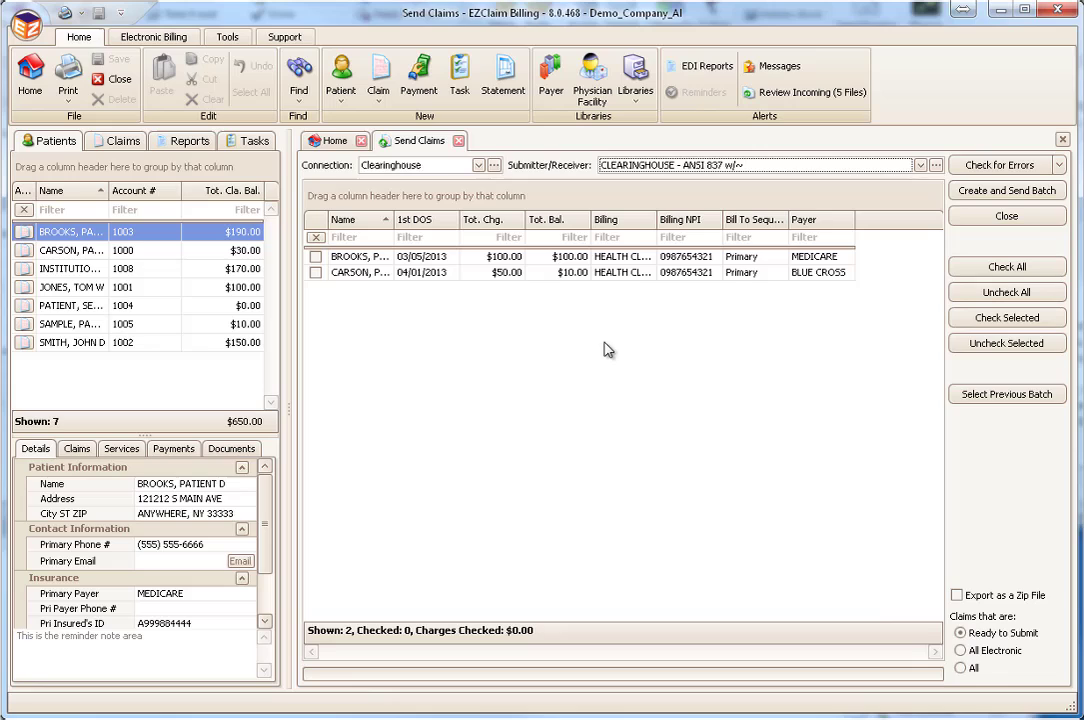
pyautogui.click(970, 279)
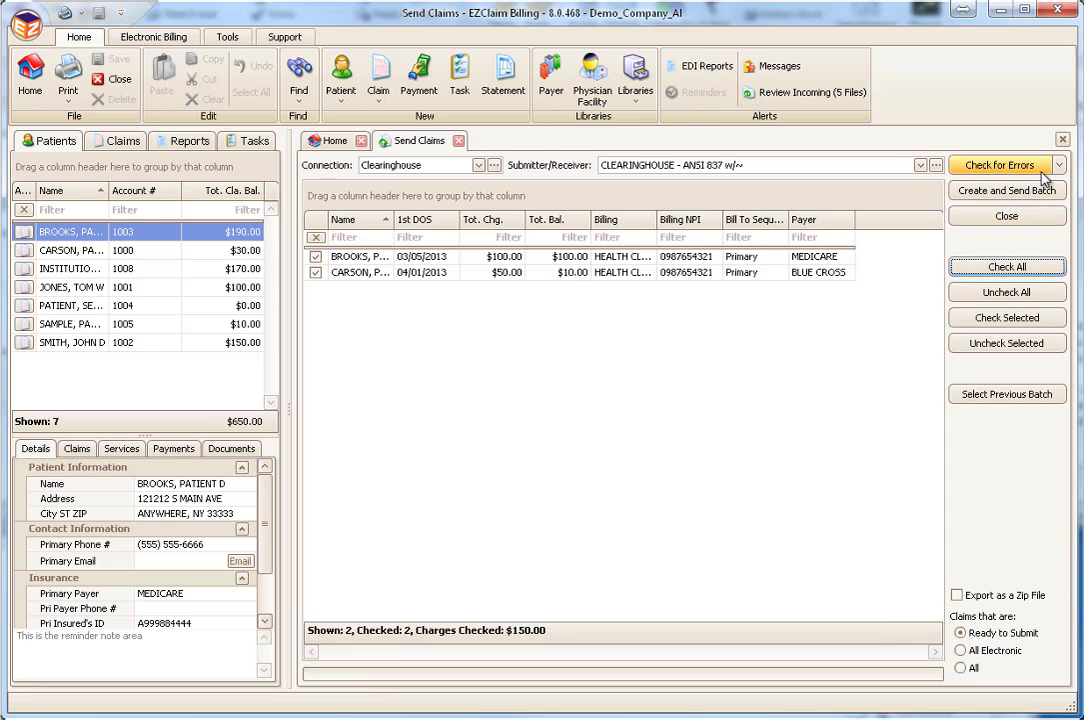
pyautogui.click(1000, 165)
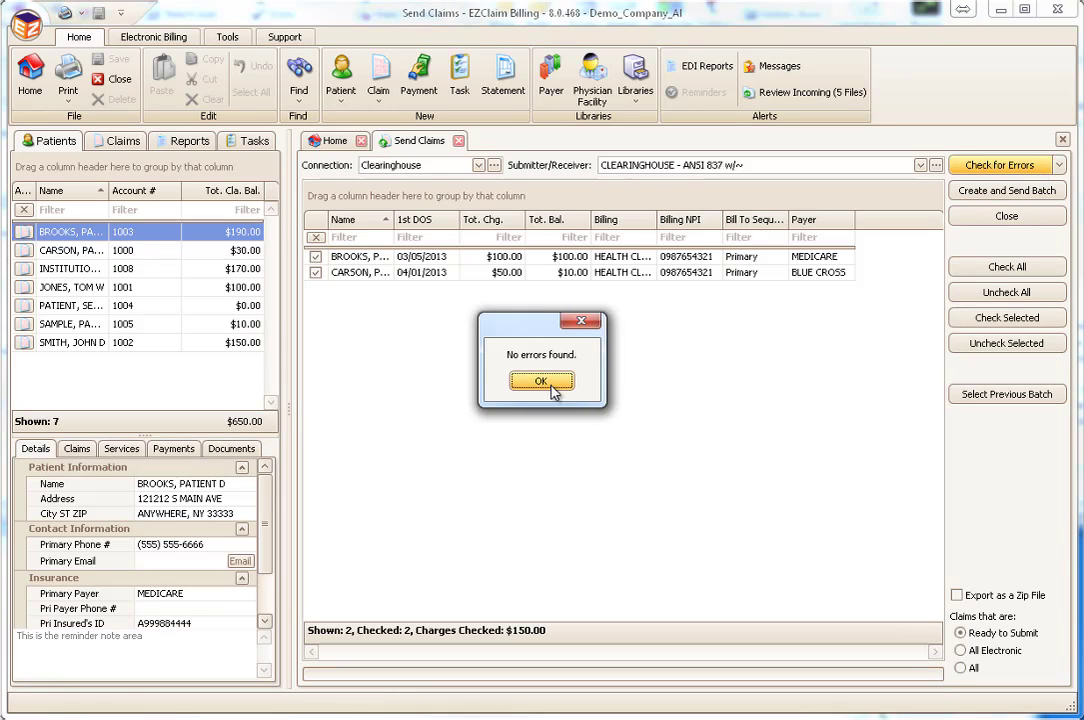
pyautogui.click(541, 382)
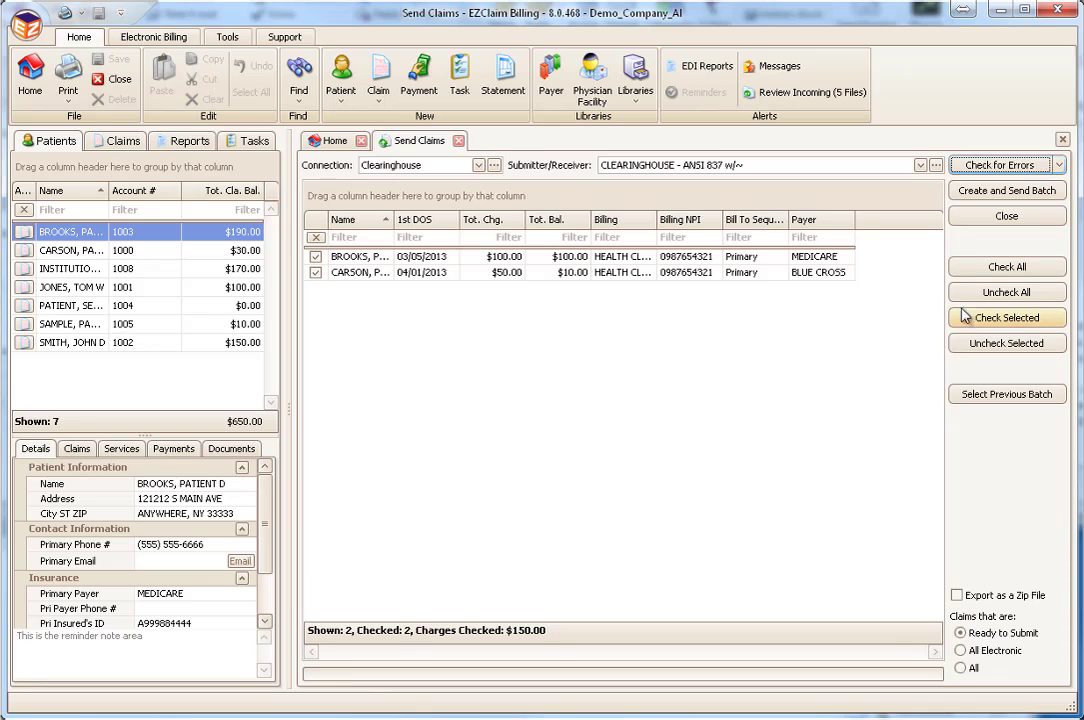
# Step: Create and send the claim batch, decline the exported claims report, and leave claim sending
pyautogui.click(1010, 191)
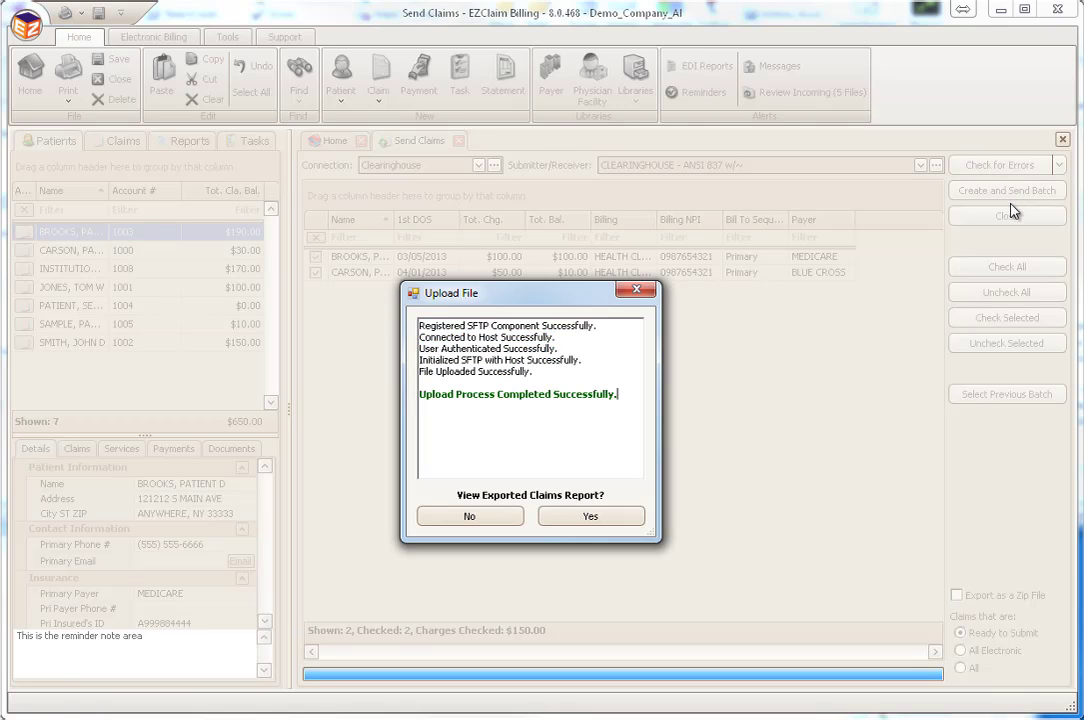
pyautogui.click(502, 525)
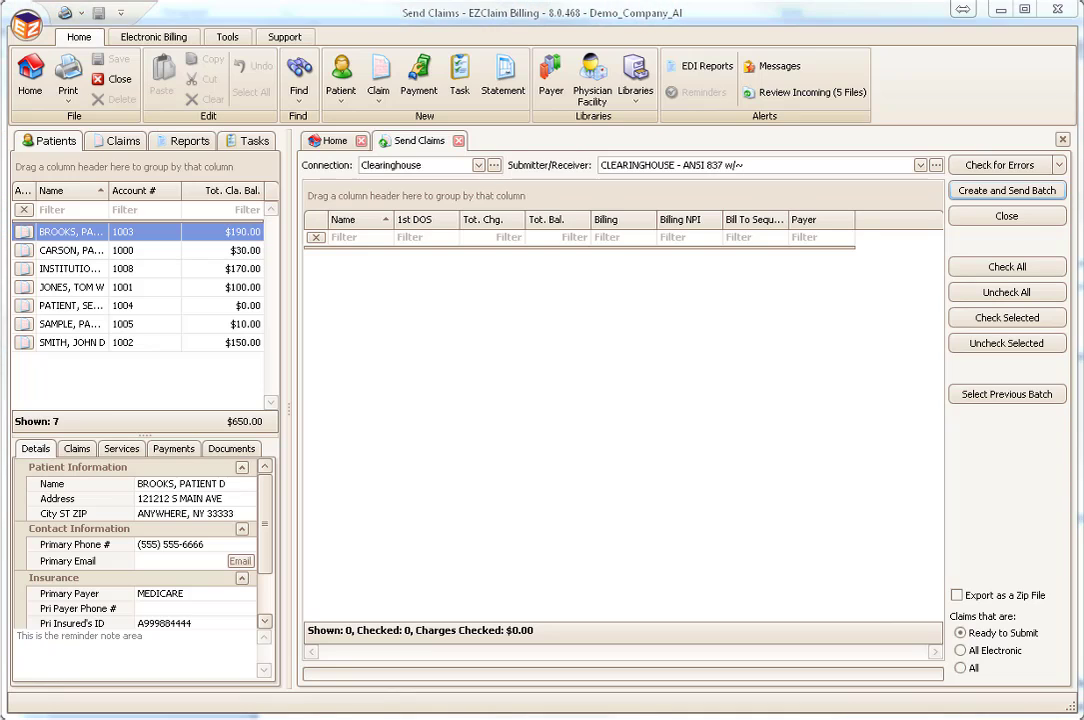
pyautogui.click(1040, 224)
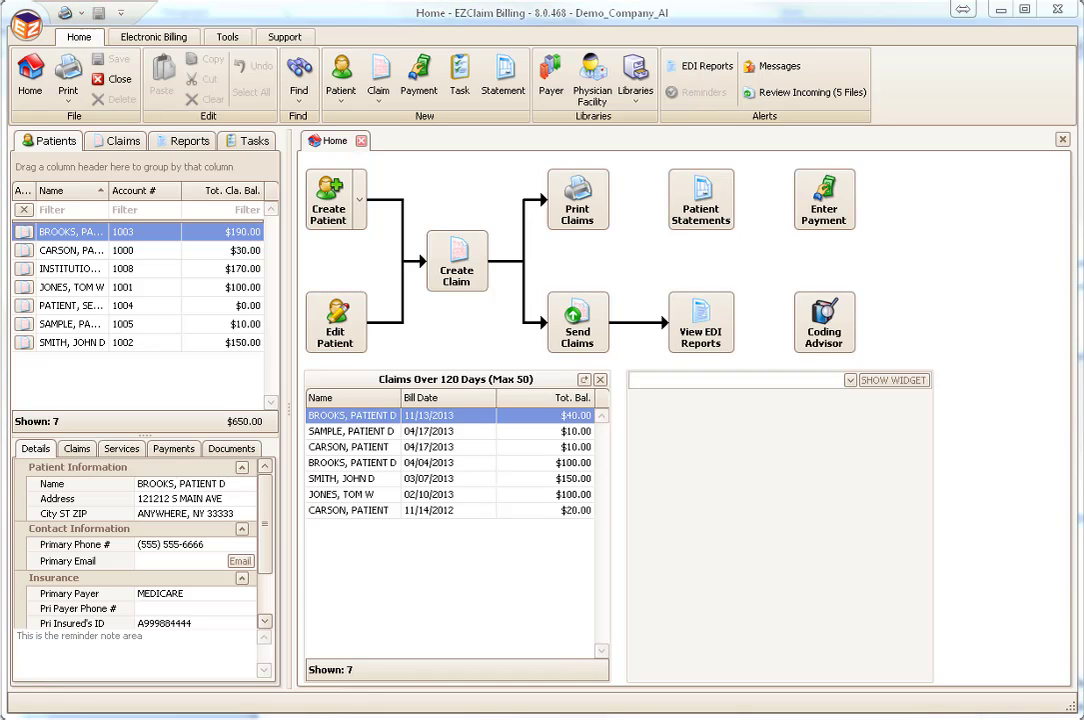
# Step: Create a Secure File Transfer EDI connection named Test Connection with its login, password and host, port 22, upload directory /claims and download directory /reports
pyautogui.click(639, 109)
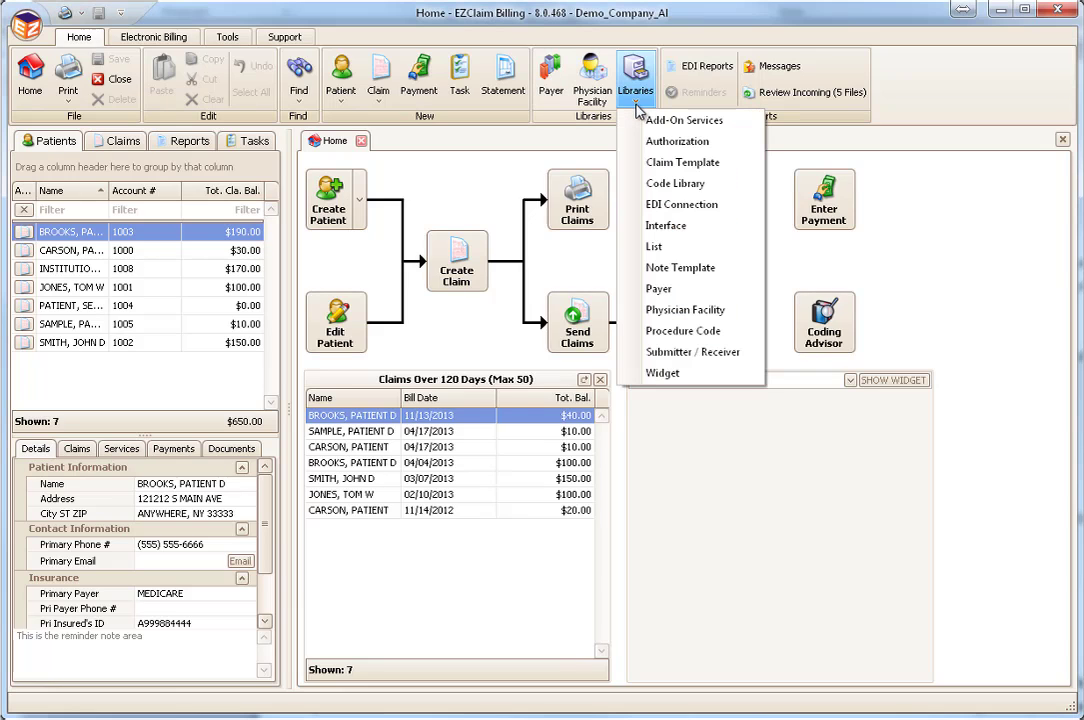
pyautogui.click(729, 207)
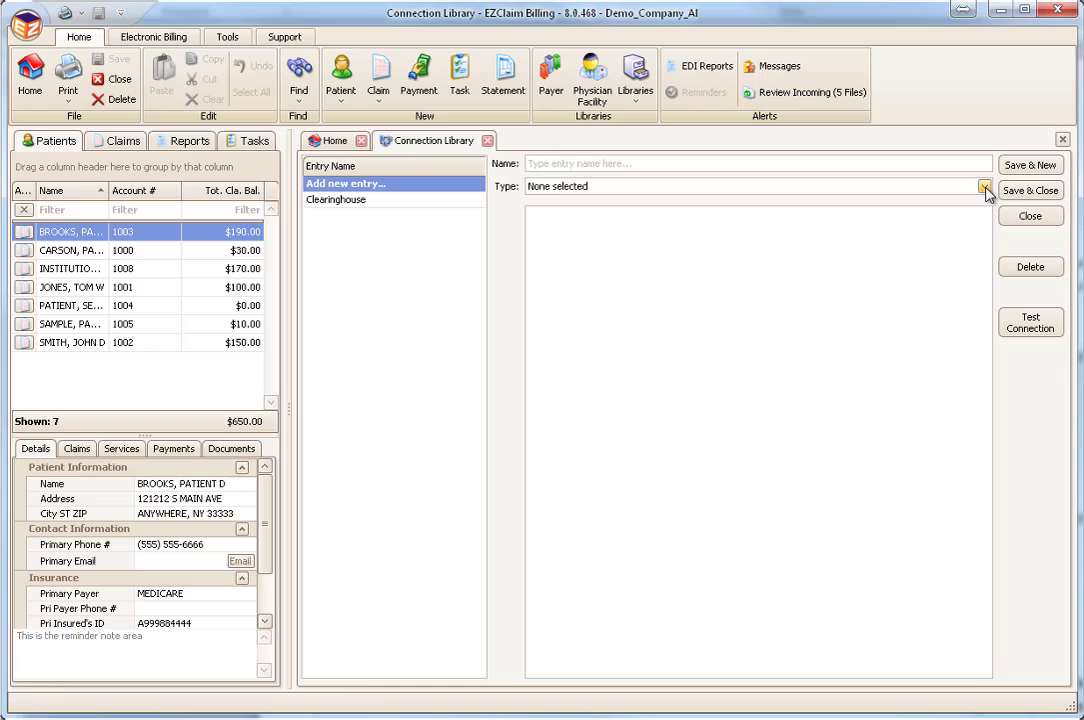
pyautogui.click(985, 188)
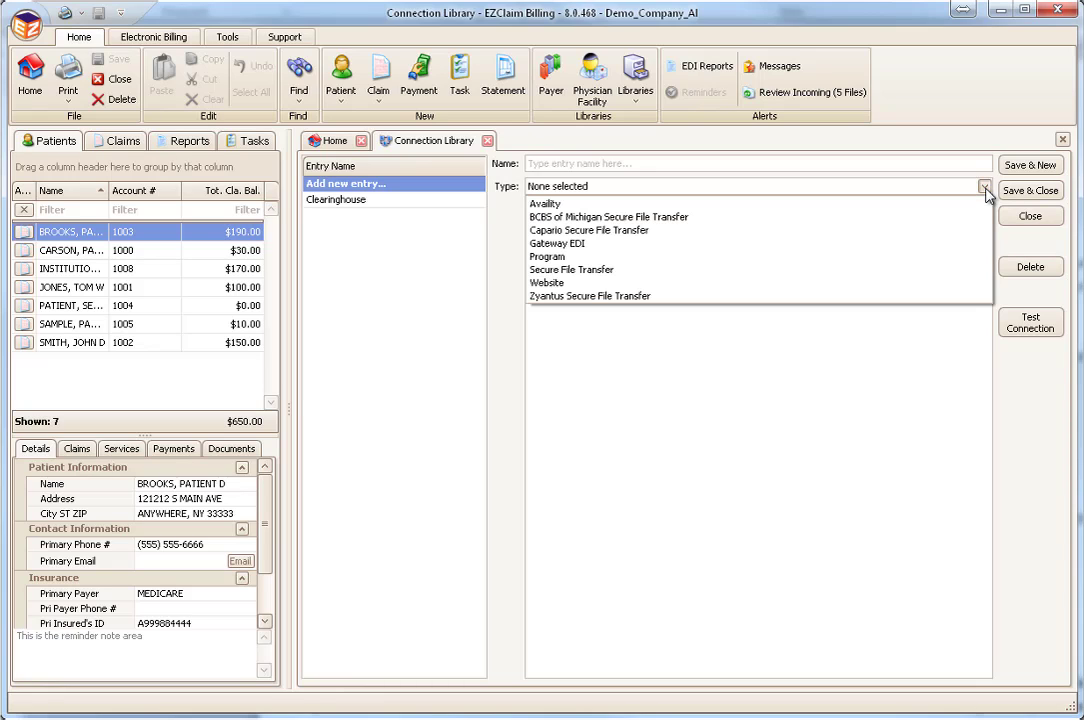
pyautogui.click(731, 270)
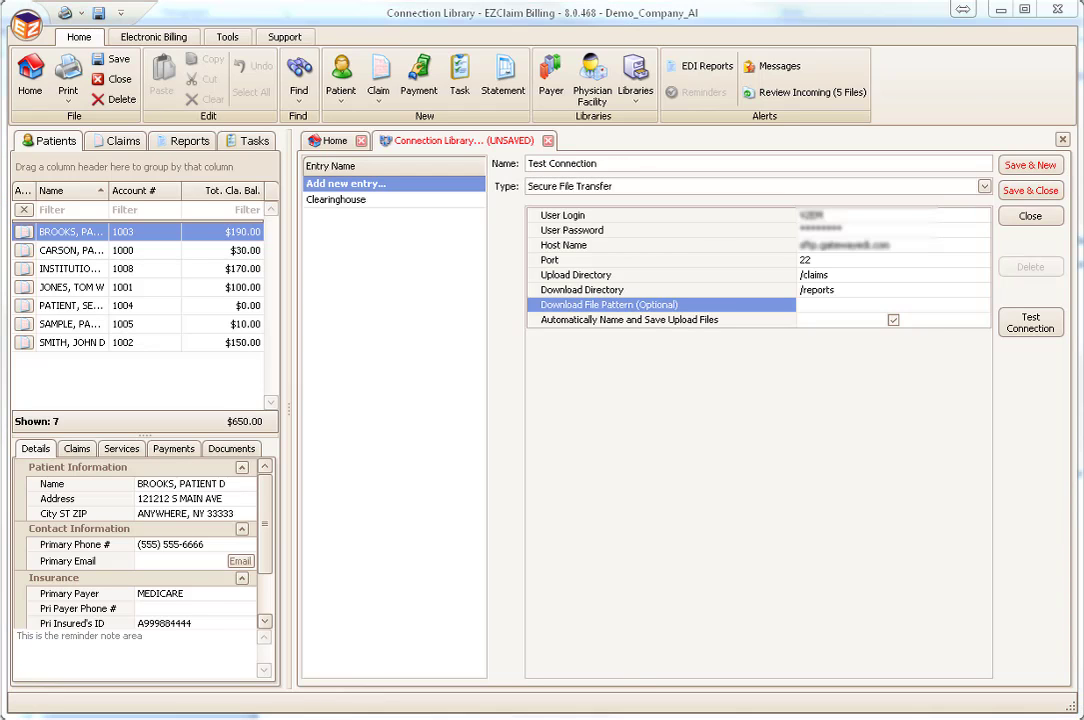
# Step: Test the new EDI connection's server login and directory access, and save the library entry
pyautogui.click(1047, 327)
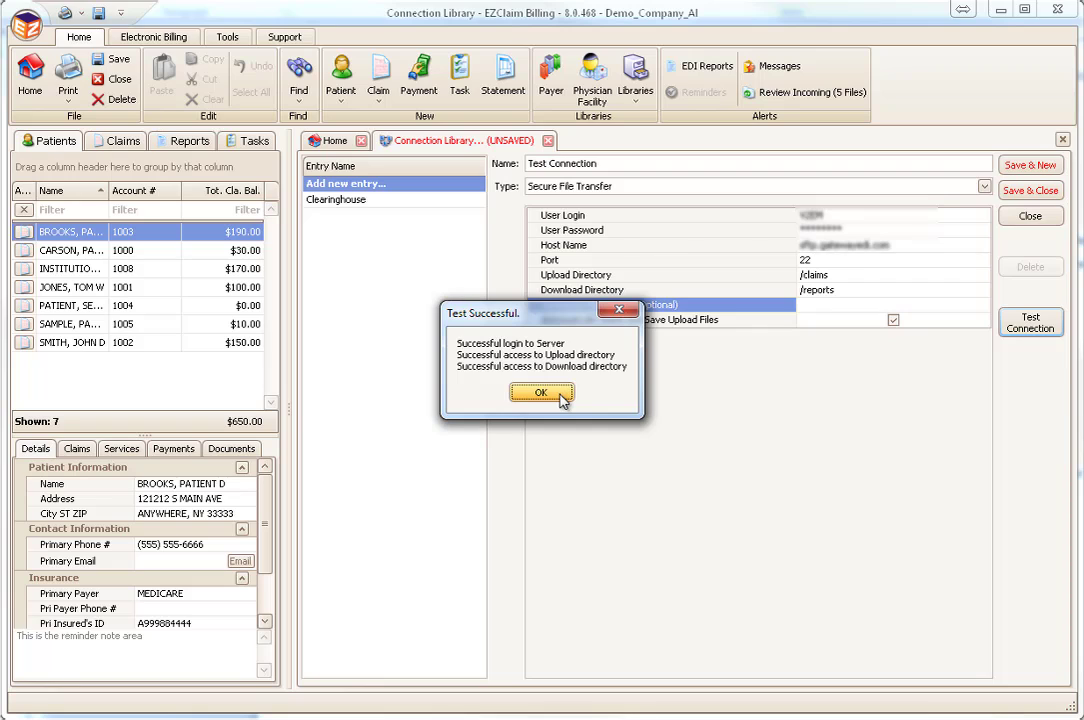
pyautogui.click(541, 393)
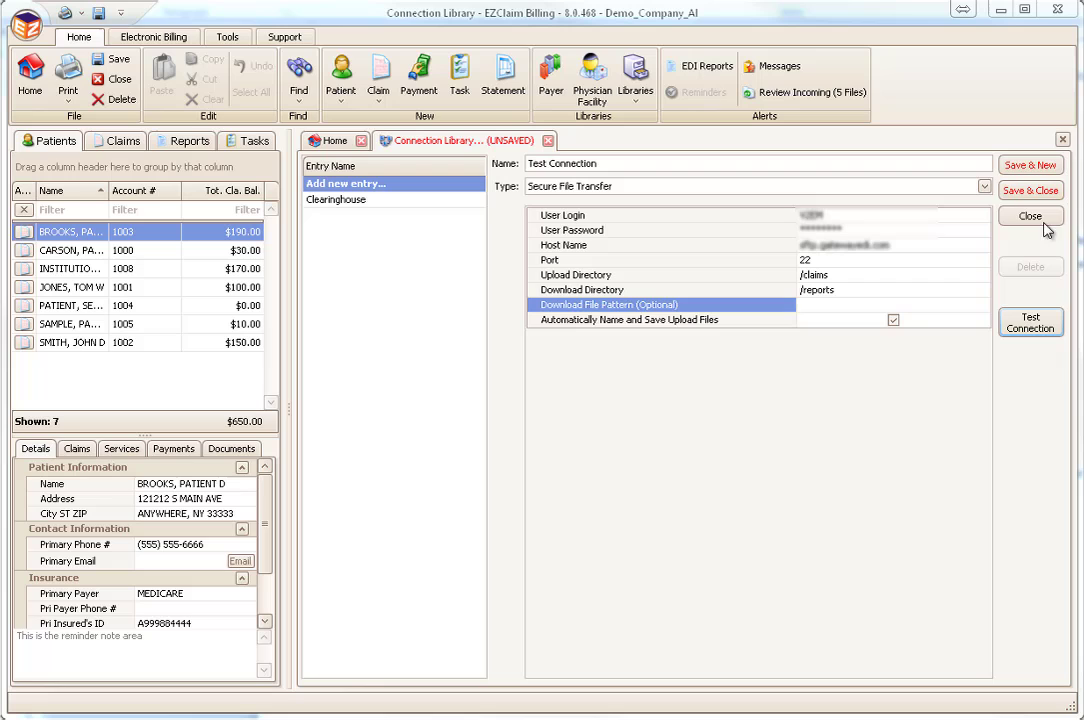
pyautogui.click(1028, 191)
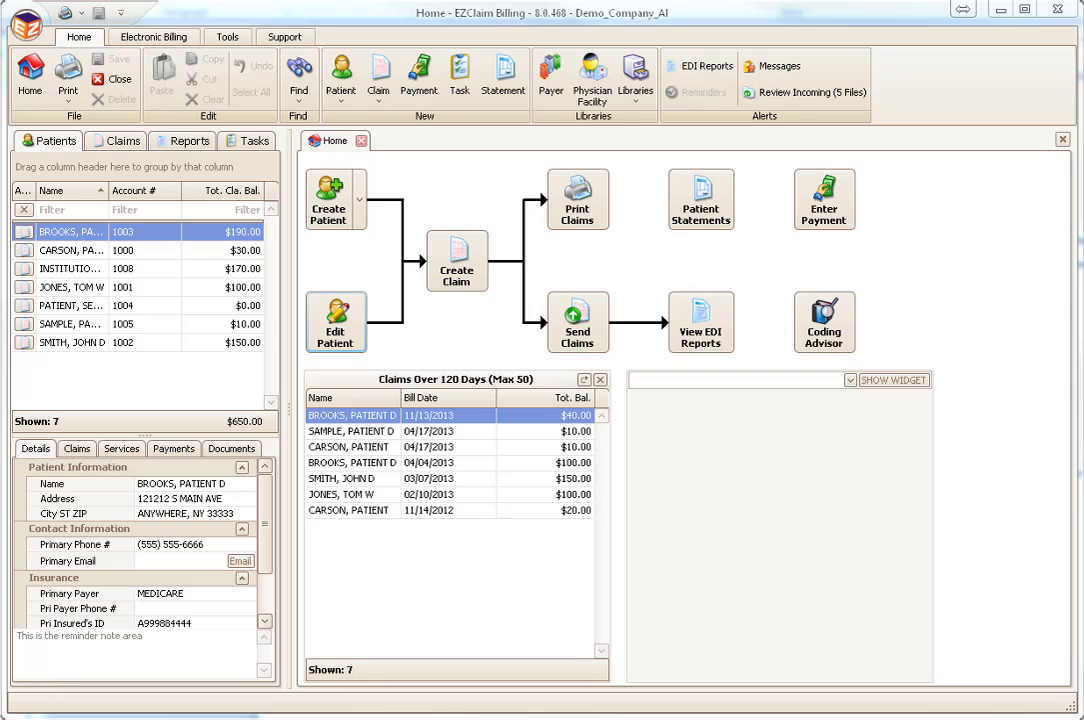
# Step: Review the new-entry fields in the Submitter/Receiver library, and save and close the library
pyautogui.click(634, 92)
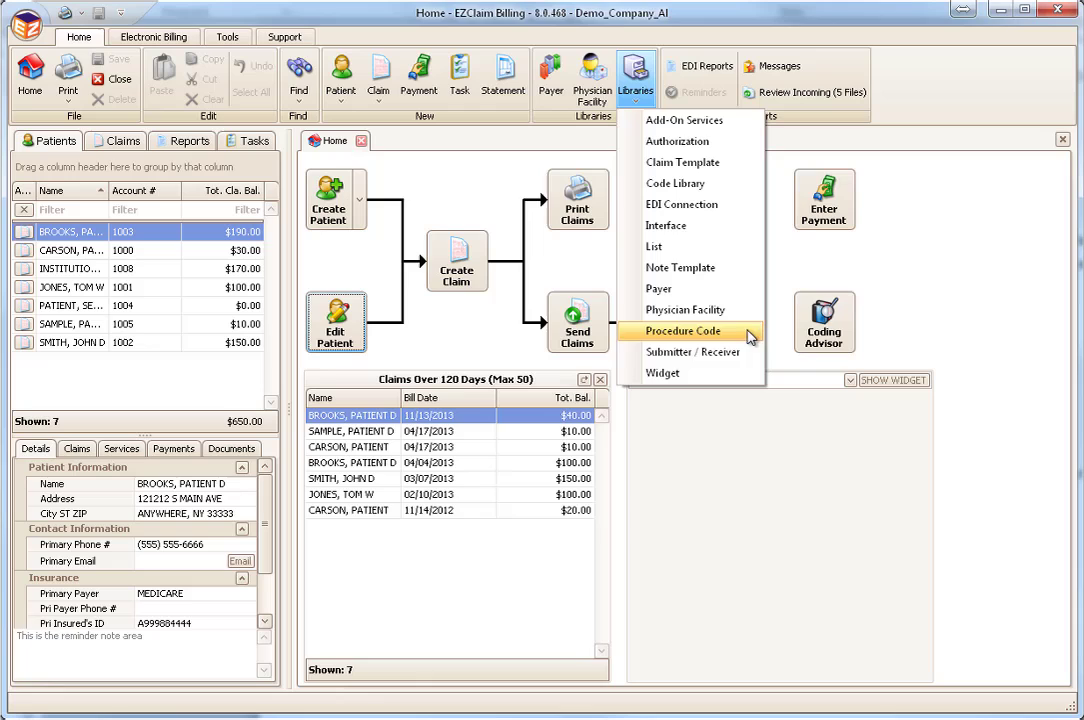
pyautogui.click(700, 352)
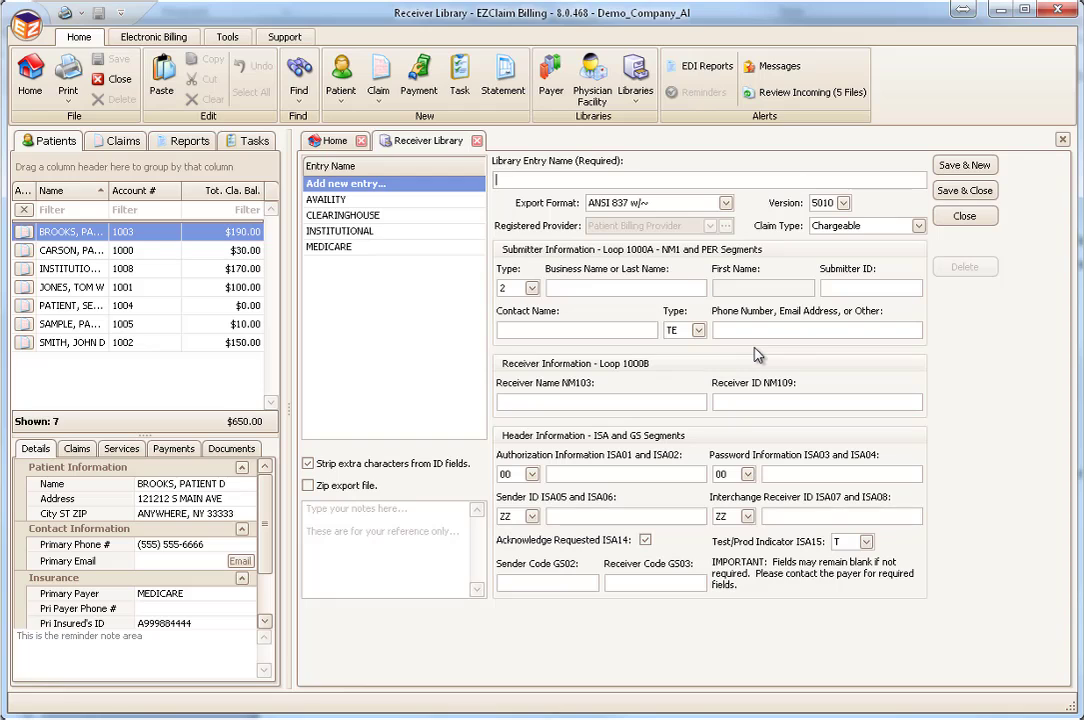
pyautogui.click(965, 192)
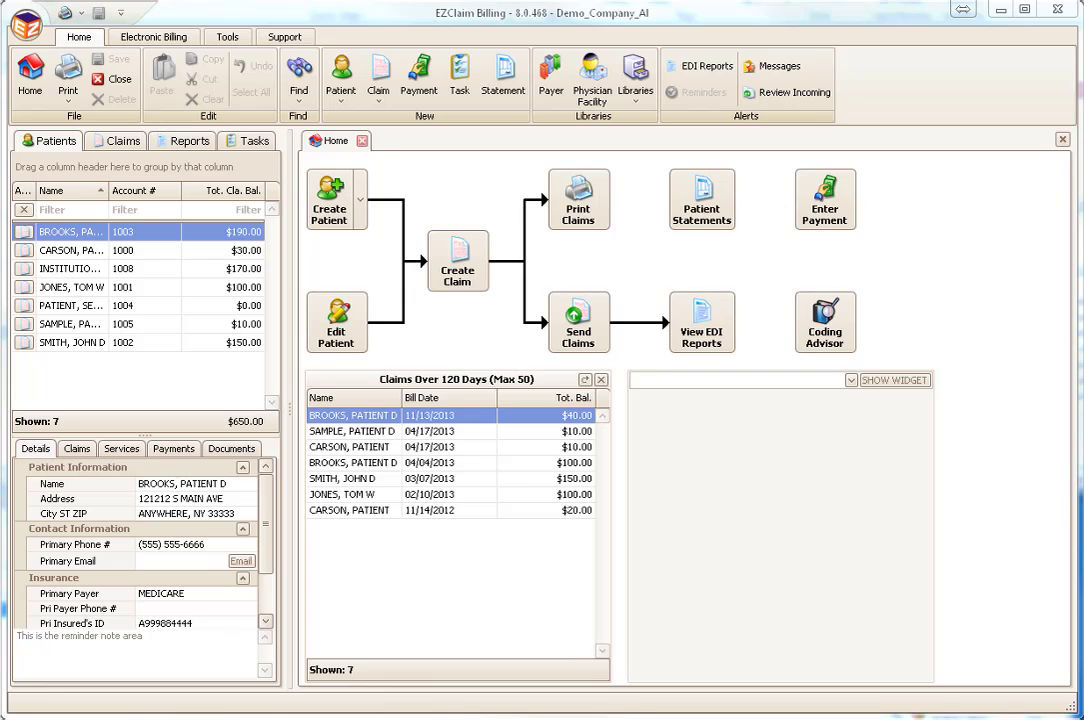
# Step: Set up claim sending with the Clearinghouse connection and the CLEARINGHOUSE - ANSI 837 w/~ submitter/receiver, trying the Just Export File connection first
pyautogui.click(578, 322)
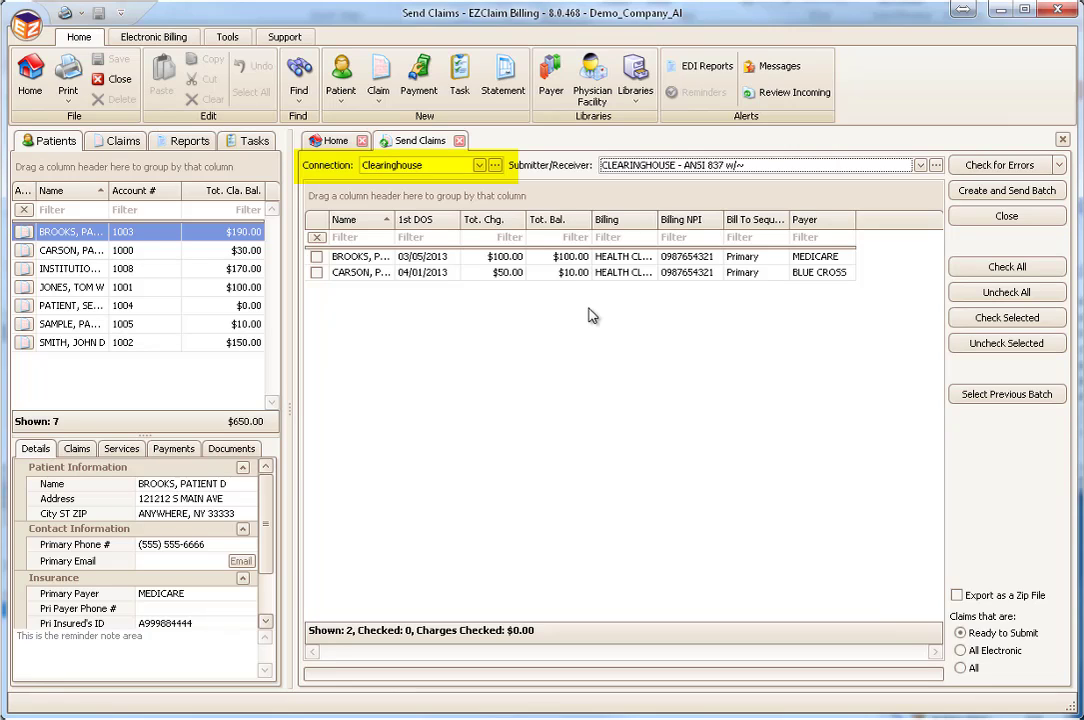
pyautogui.click(478, 167)
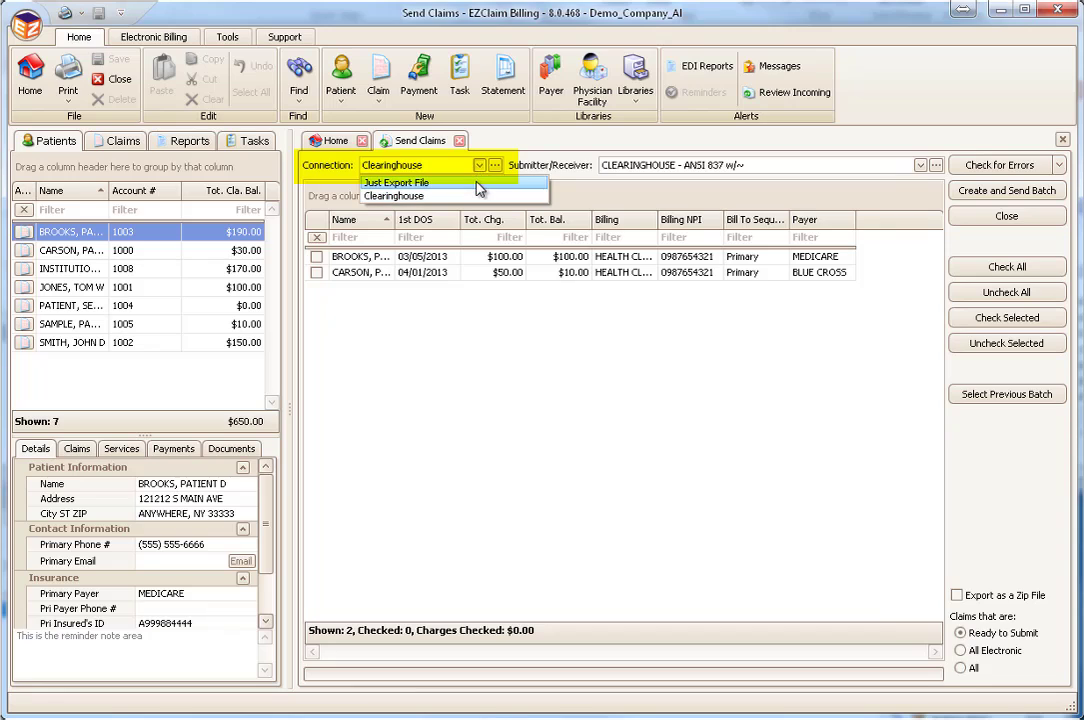
pyautogui.click(479, 185)
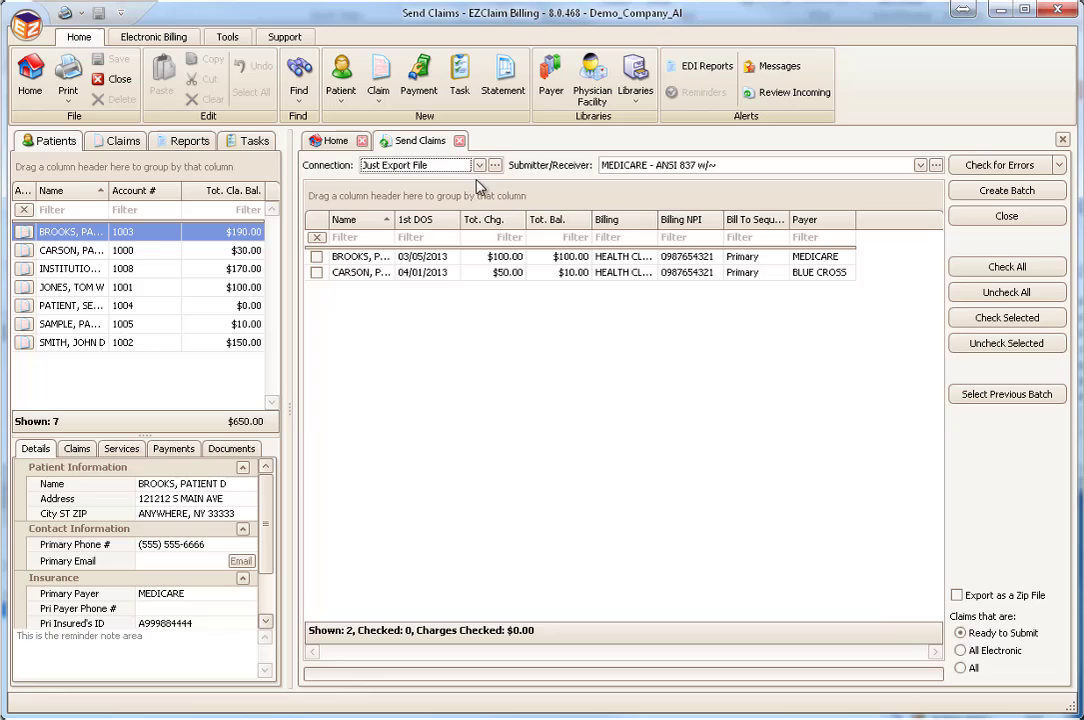
pyautogui.click(479, 165)
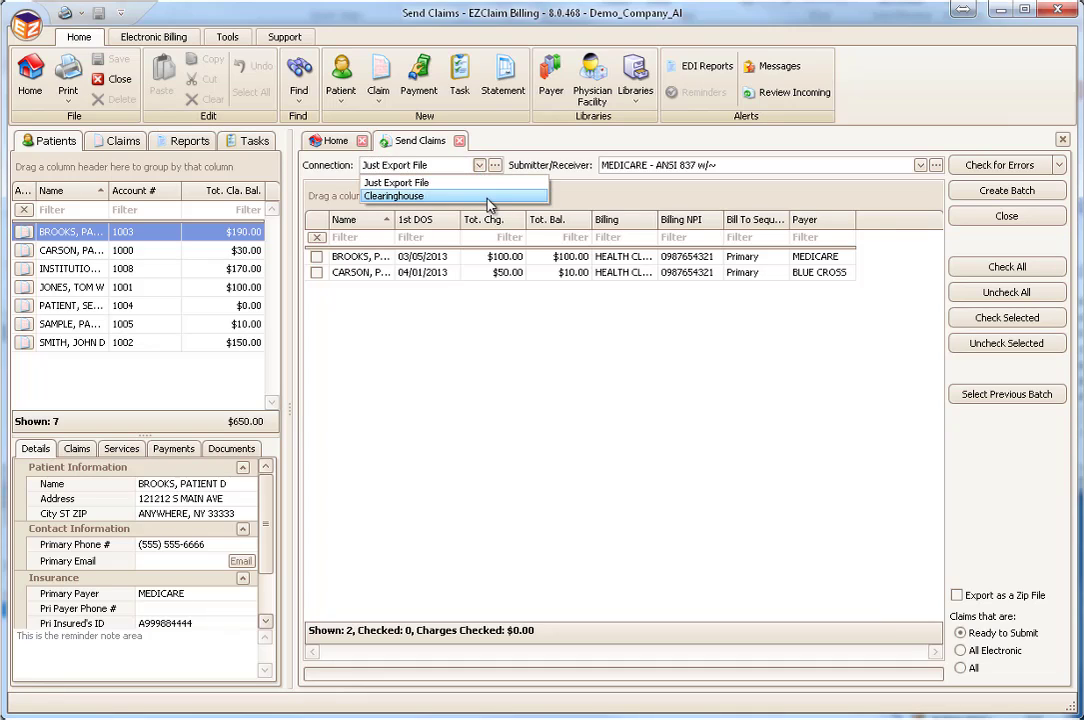
pyautogui.click(489, 197)
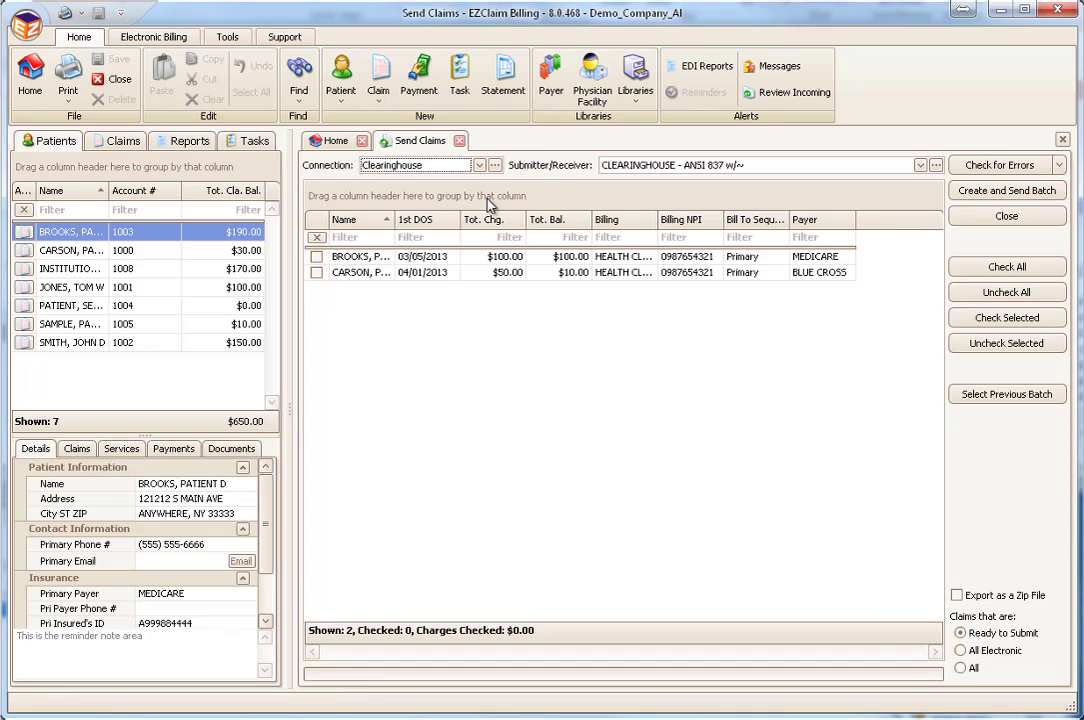
pyautogui.click(916, 168)
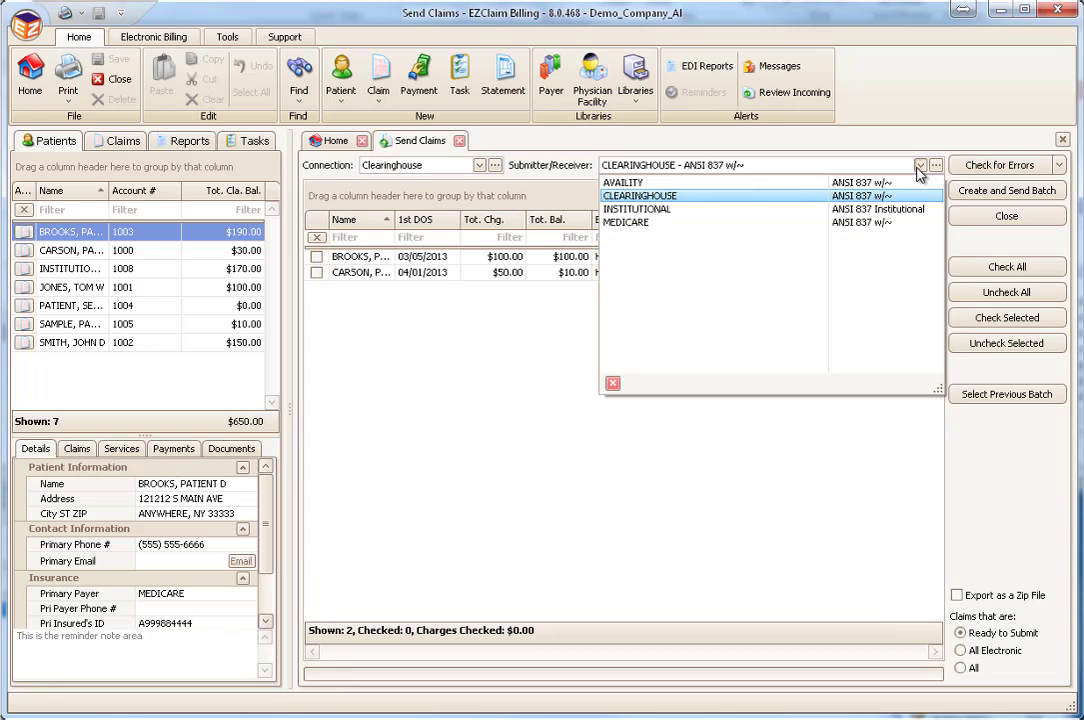
pyautogui.click(918, 168)
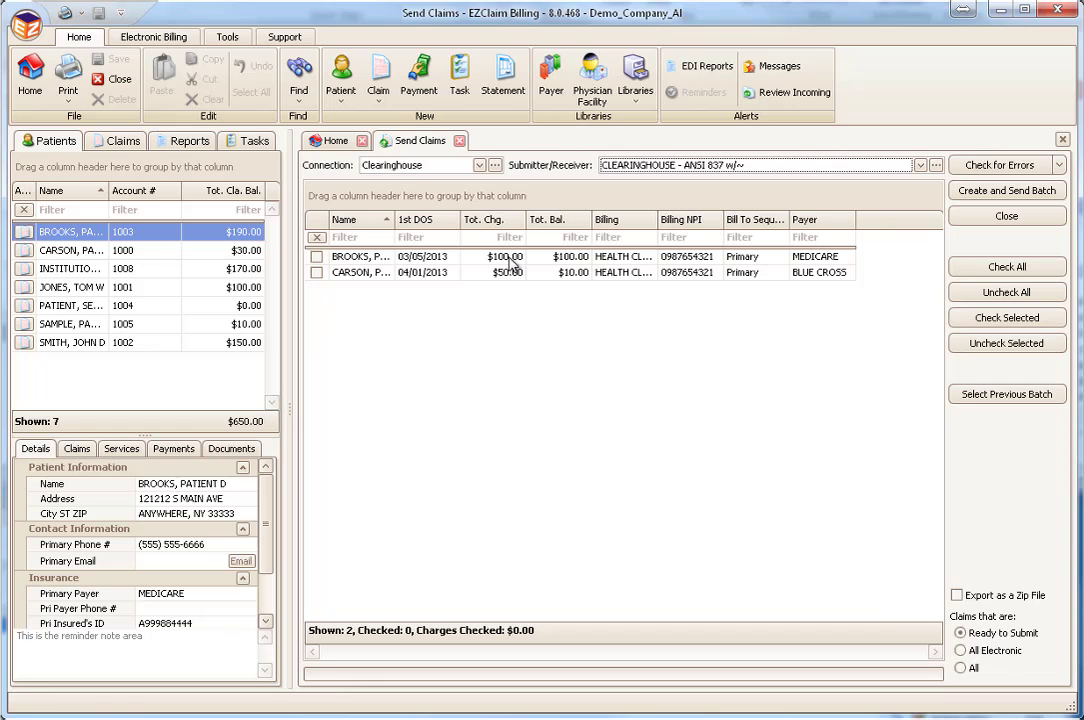
# Step: Open the 03/05/2013 Medicare claim from the send list to review its details, and close it
pyautogui.doubleClick(508, 258)
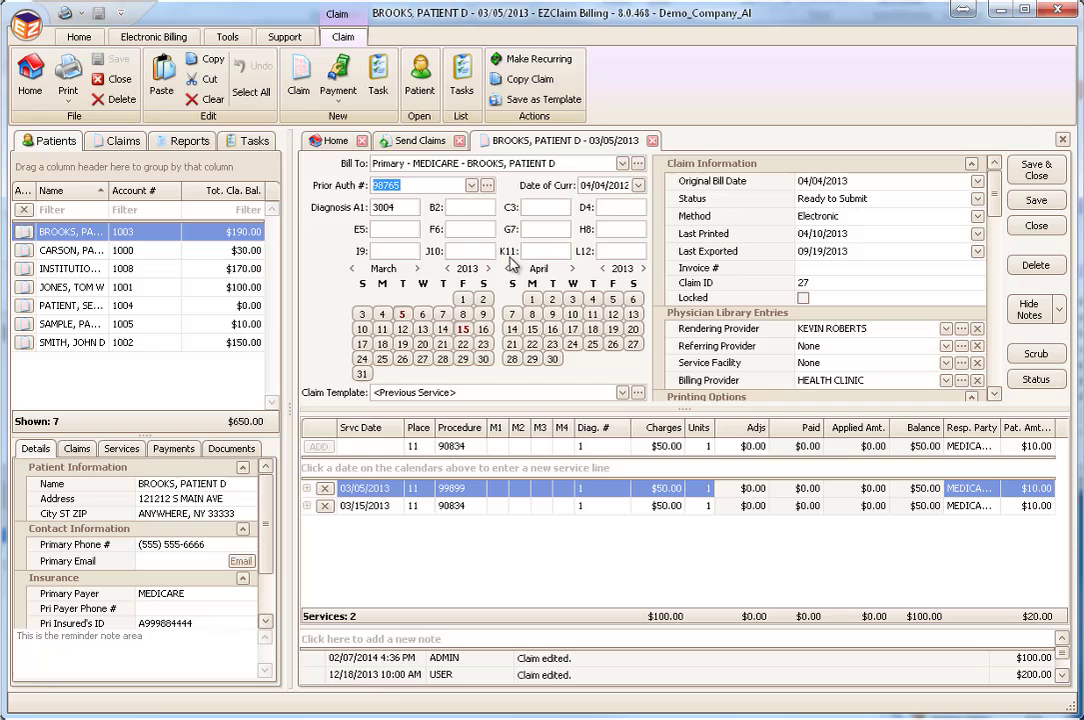
pyautogui.click(651, 141)
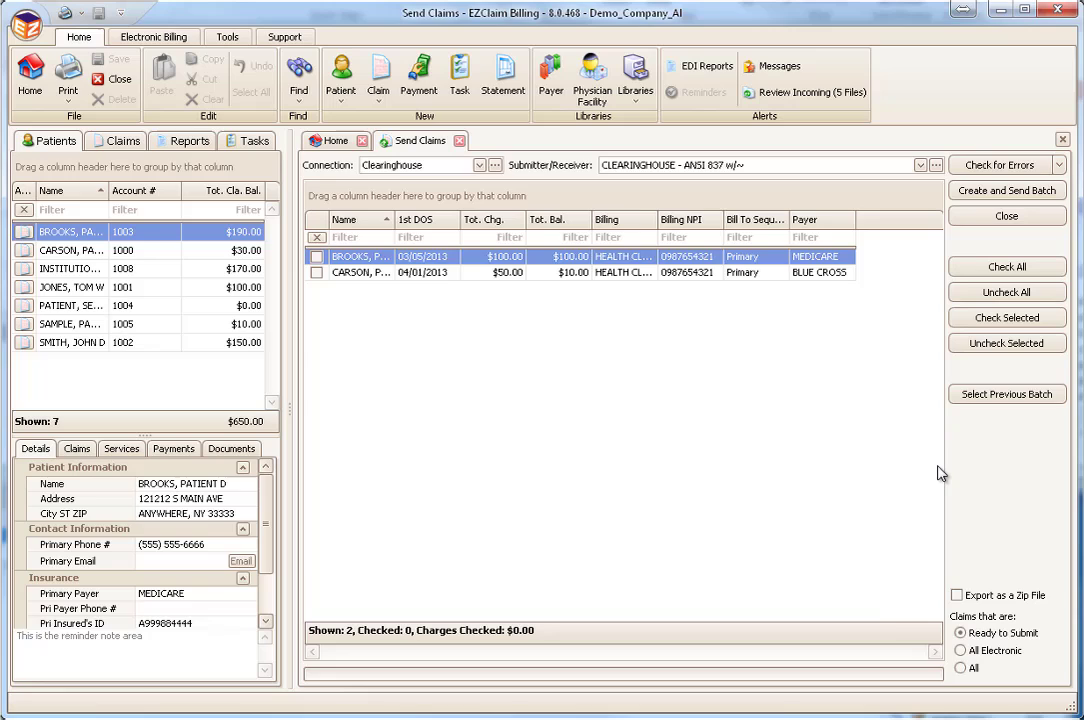
# Step: View the send list filtered by All Electronic and by All, and return it to Ready to Submit claims
pyautogui.click(962, 651)
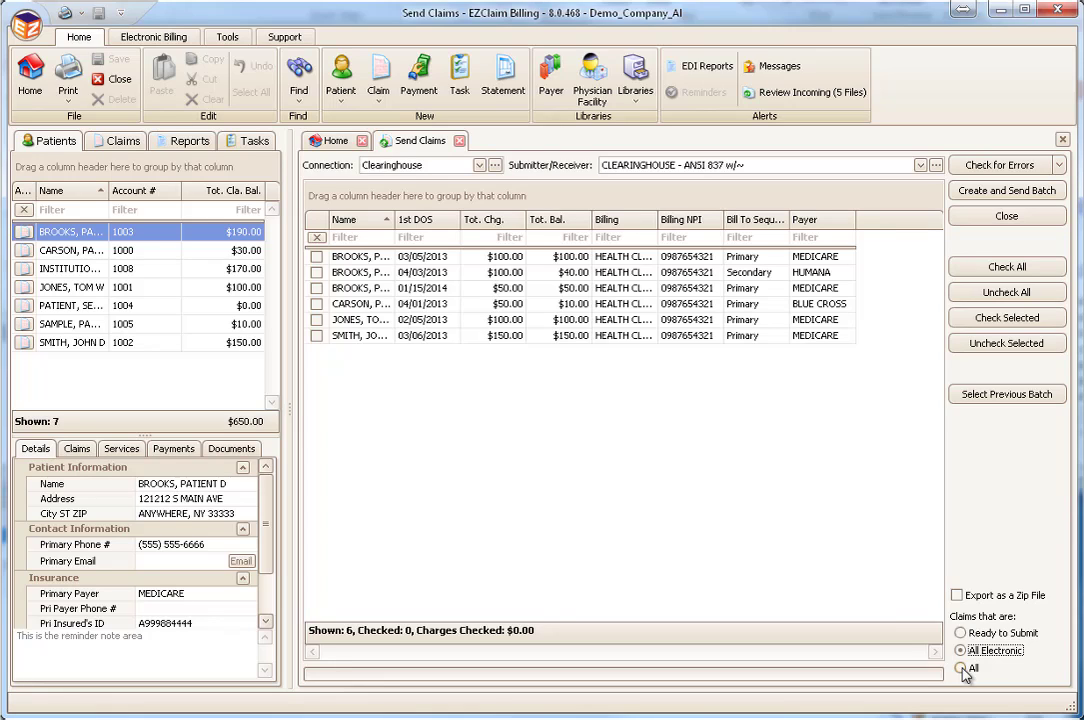
pyautogui.click(961, 669)
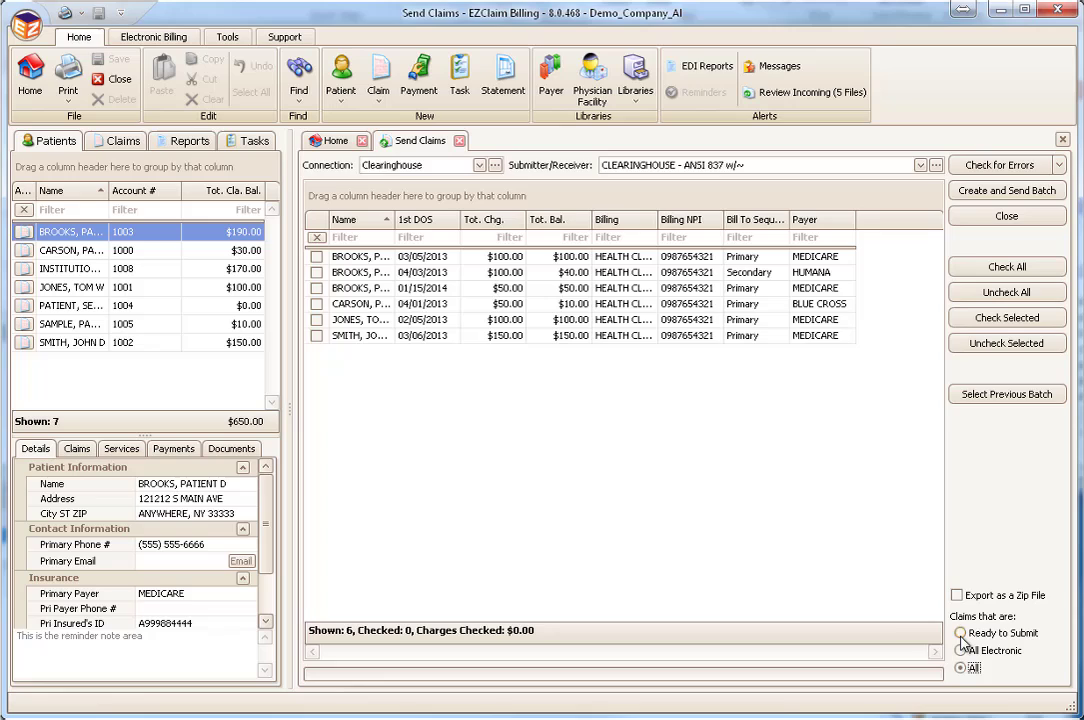
pyautogui.click(961, 633)
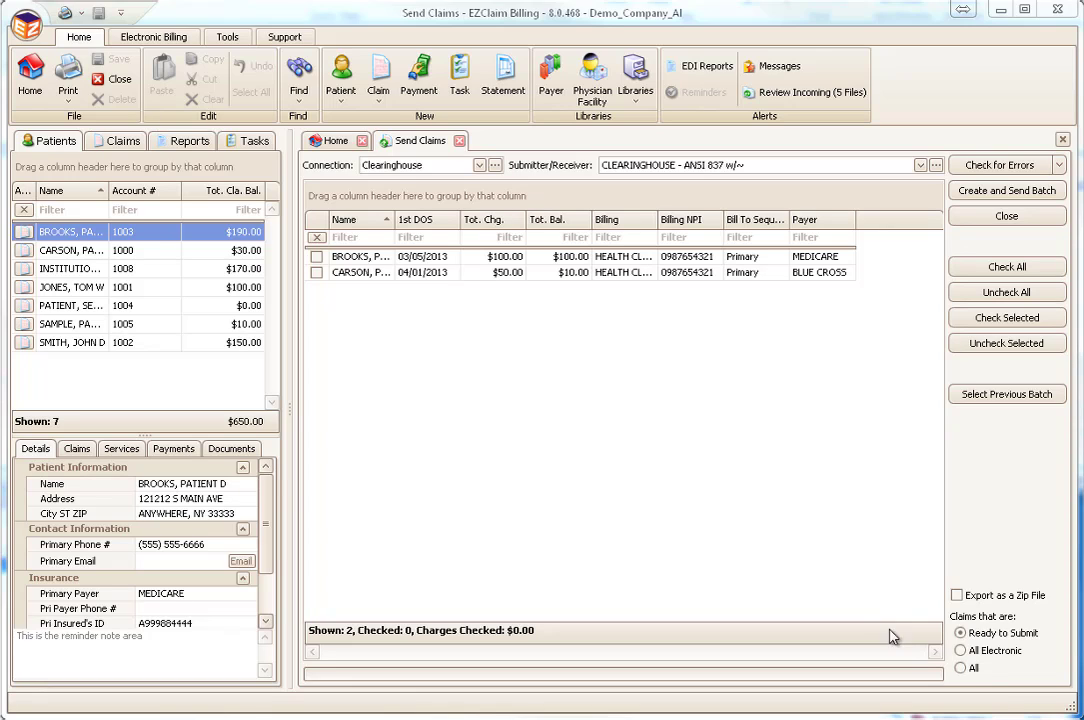
# Step: Add the Acc # column to the claims grid between the Name and 1st DOS columns
pyautogui.rightClick(482, 222)
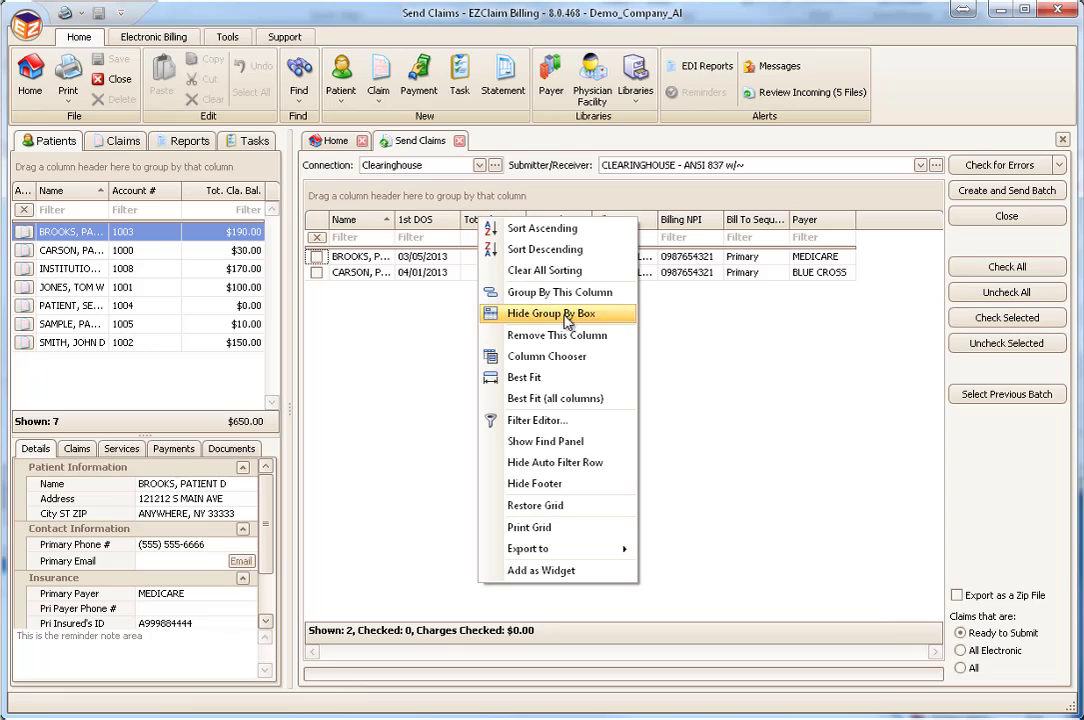
pyautogui.click(611, 356)
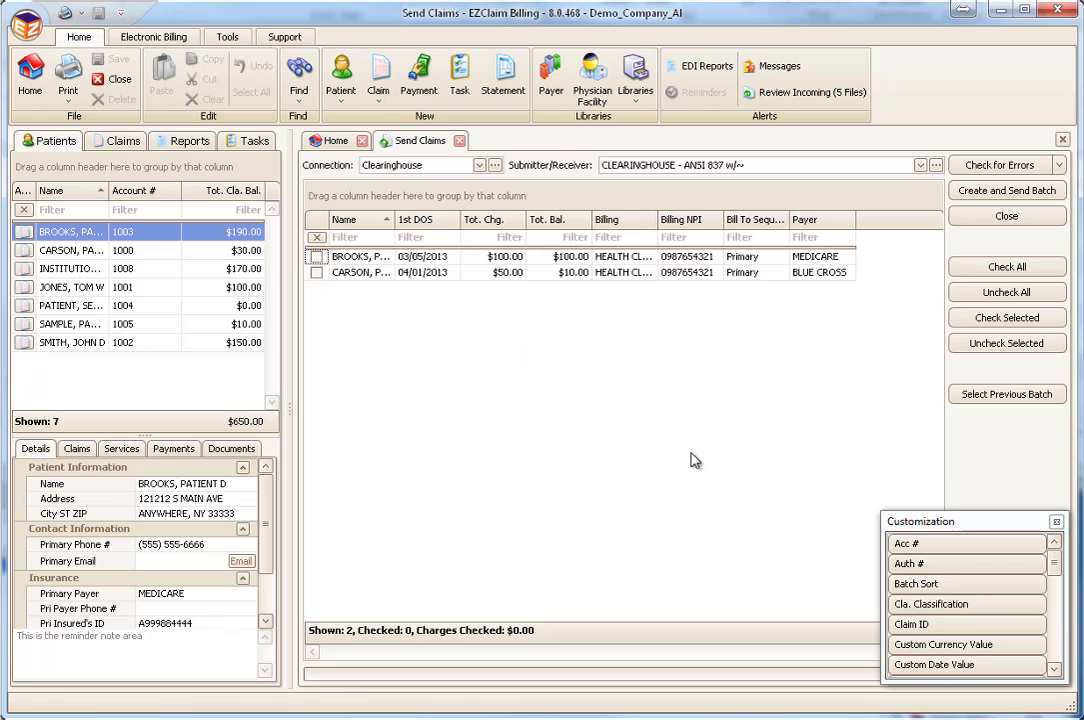
pyautogui.moveTo(927, 548); pyautogui.dragTo(396, 228)
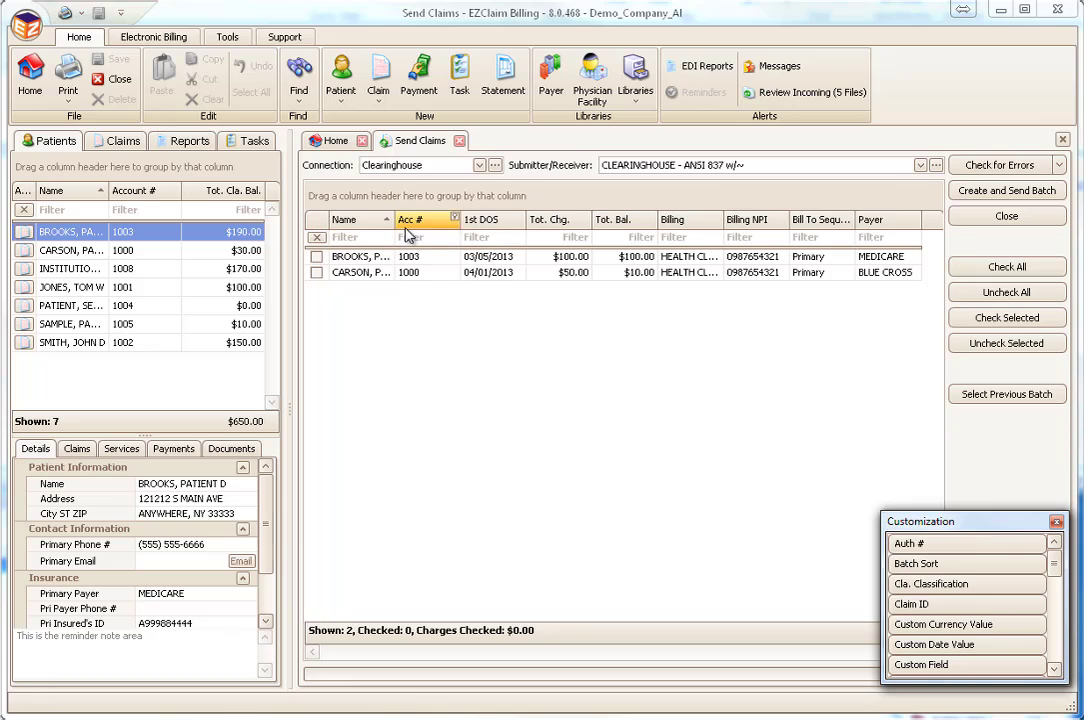
pyautogui.click(1056, 523)
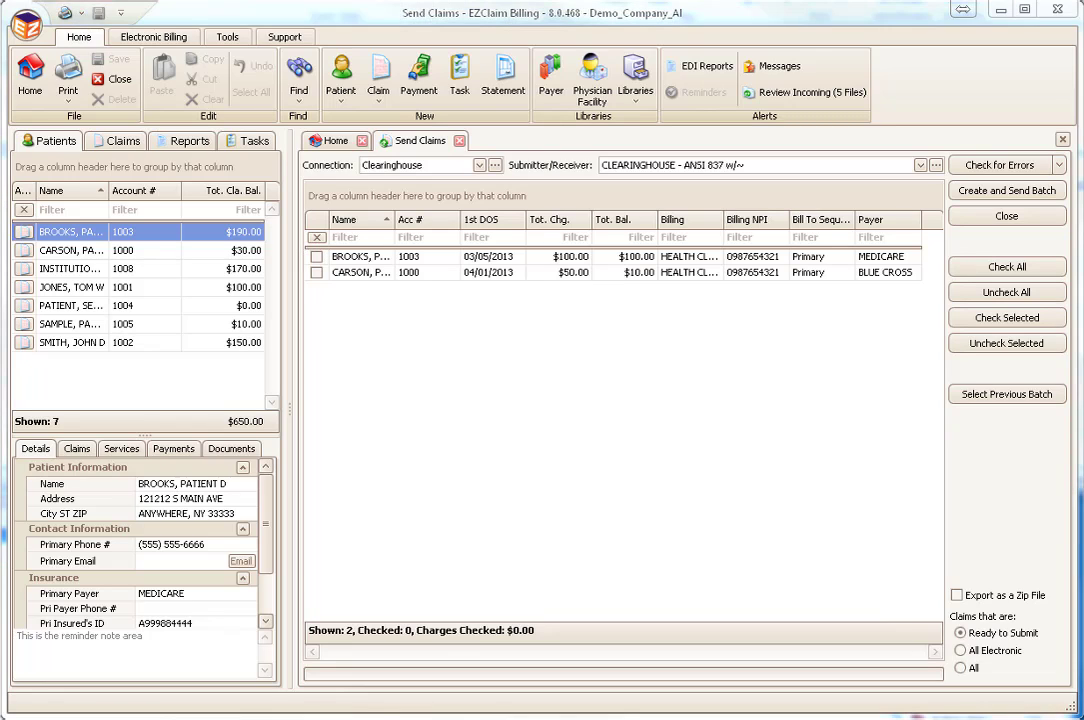
# Step: Mark all the ready-to-submit claims in the list and run the error check on them
pyautogui.click(1030, 271)
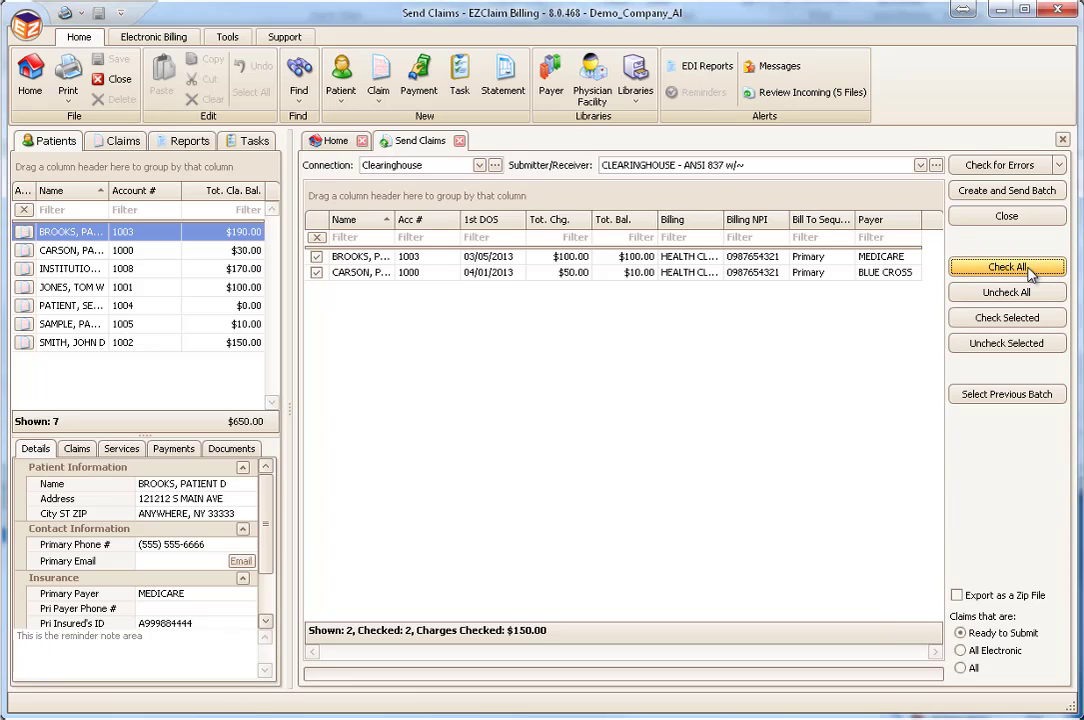
pyautogui.click(1025, 167)
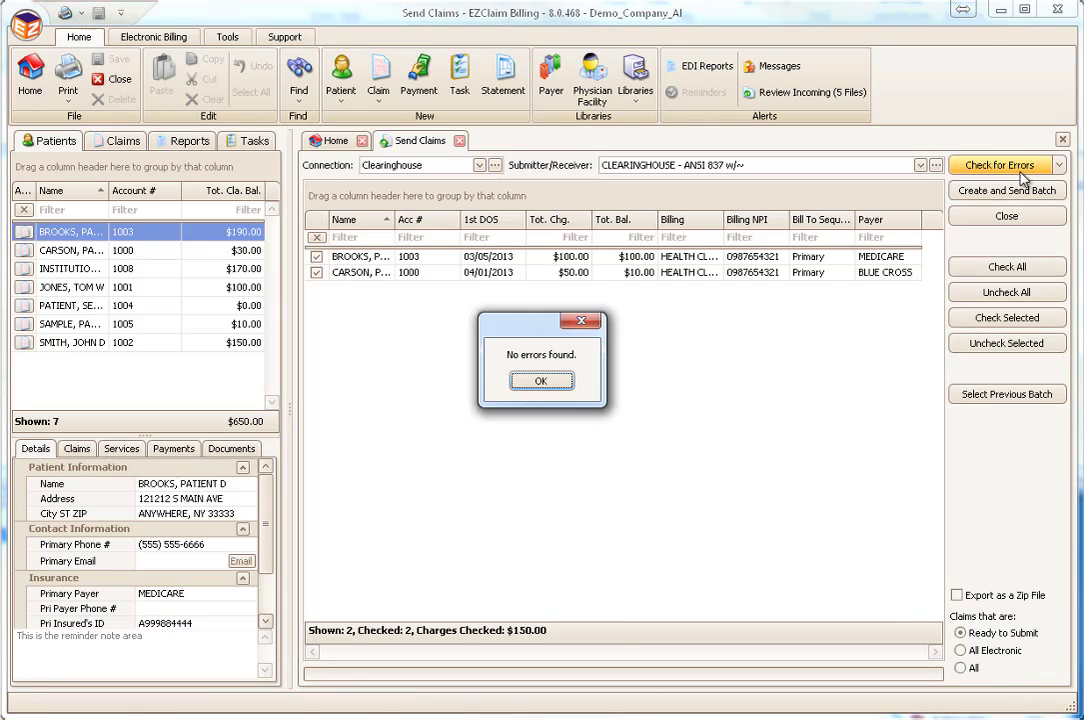
pyautogui.click(541, 382)
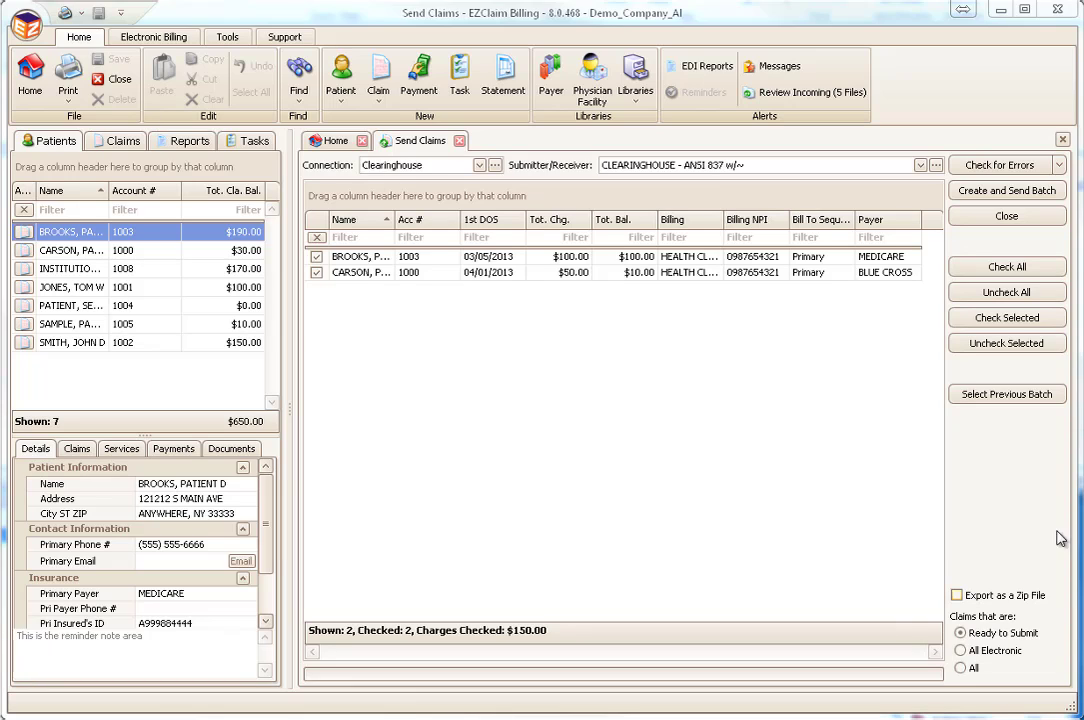
# Step: Create and send the batch of checked claims, skip the exported claims report, and close the send screen
pyautogui.click(1006, 190)
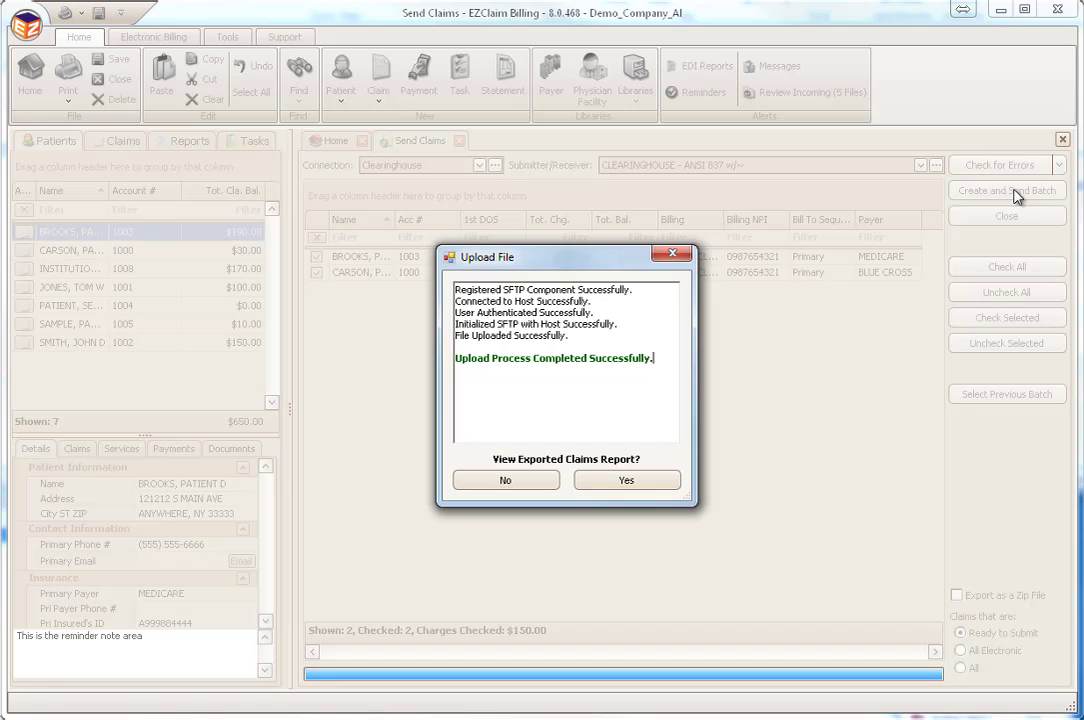
pyautogui.click(502, 481)
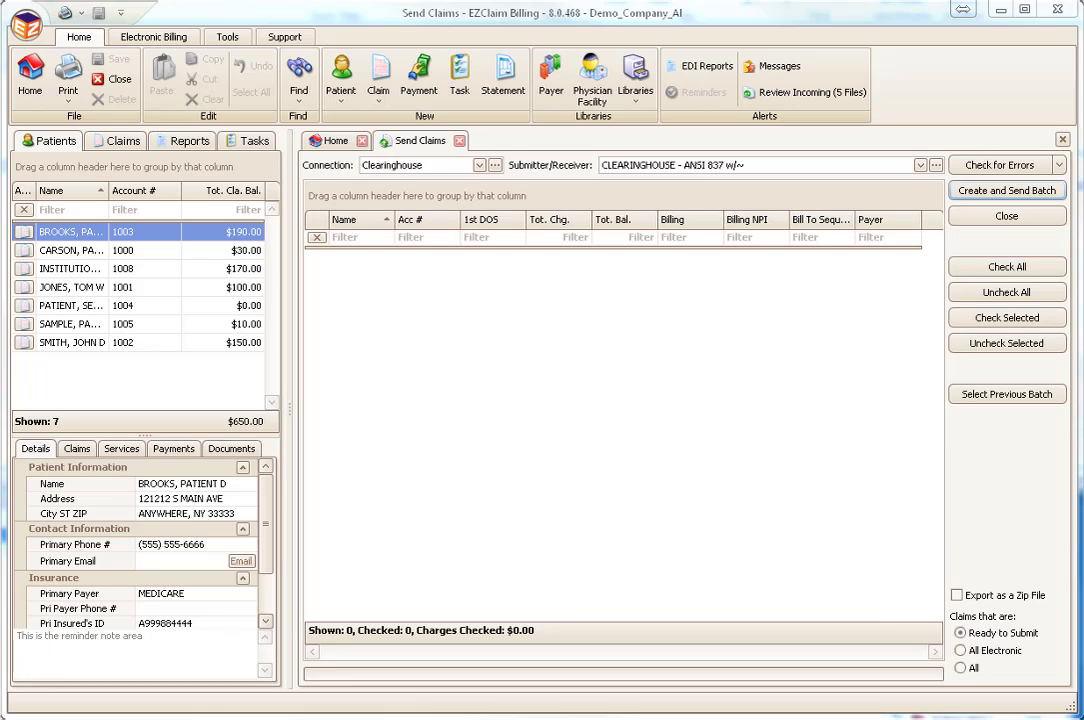
pyautogui.click(1035, 229)
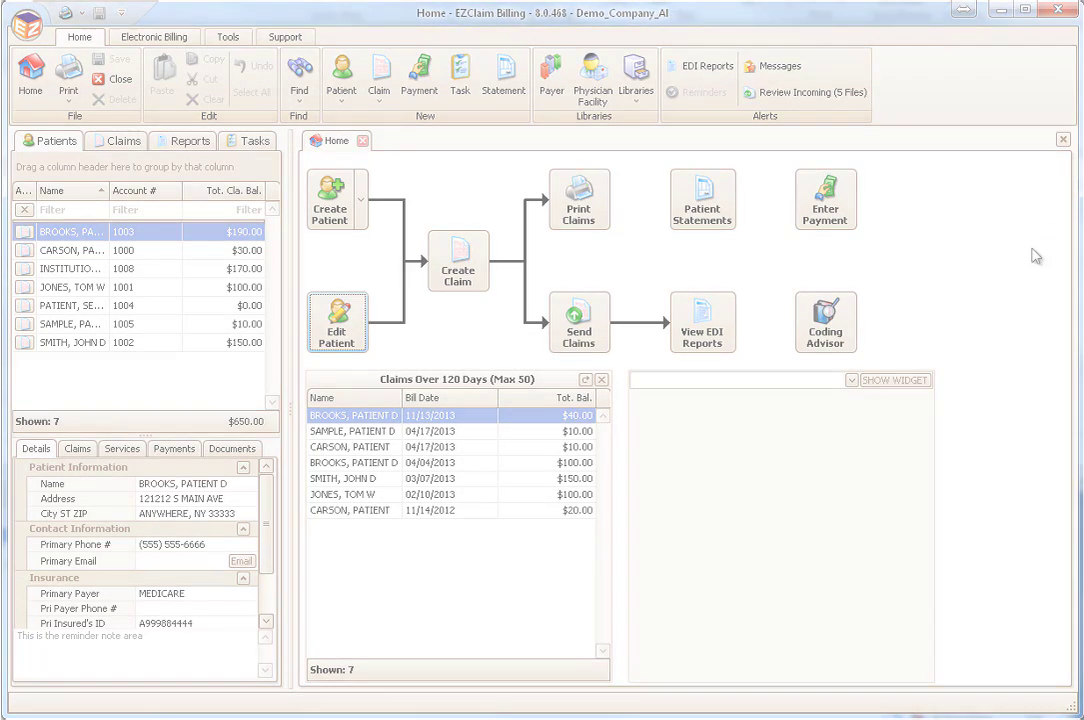